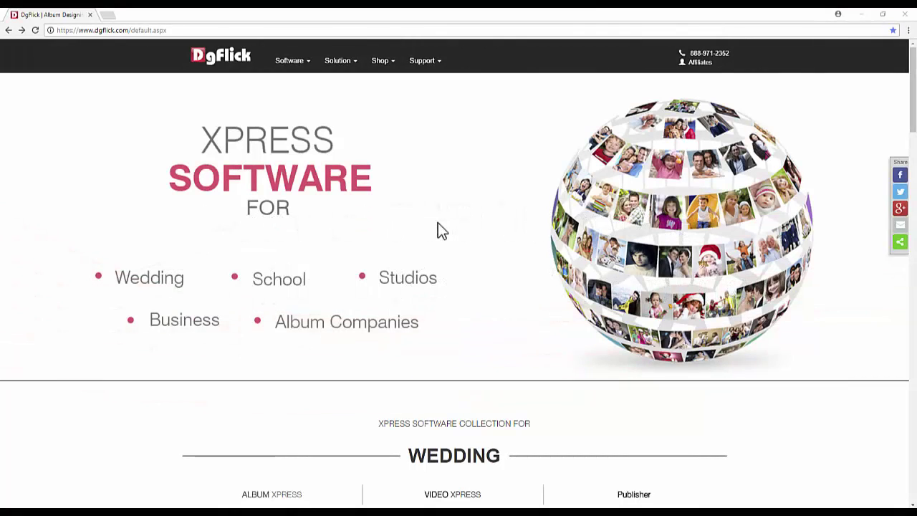
# Browse dgflick.com's Album Xpress wedding page to the PSD Templates conversion utility.
pyautogui.click(287, 63)
pyautogui.click(300, 140)
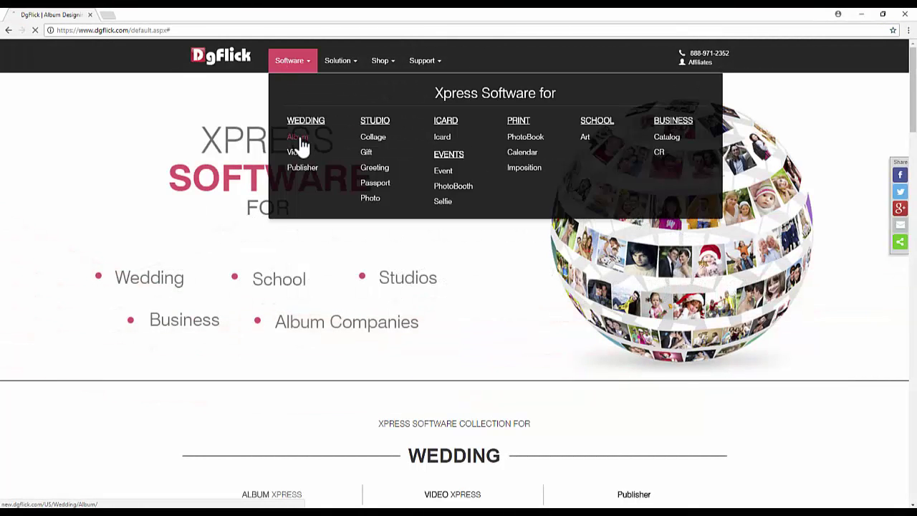
pyautogui.scroll(-10, 890, 190)
pyautogui.scroll(-10, 846, 247)
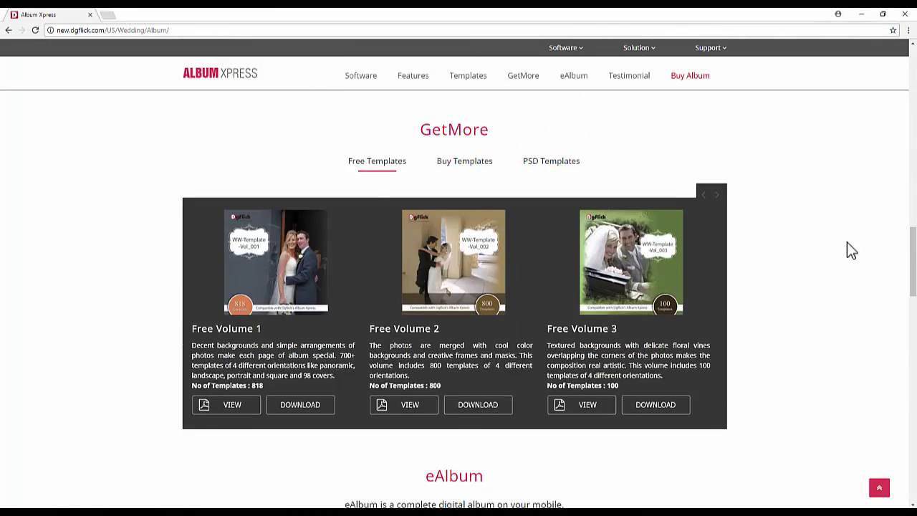
pyautogui.click(552, 167)
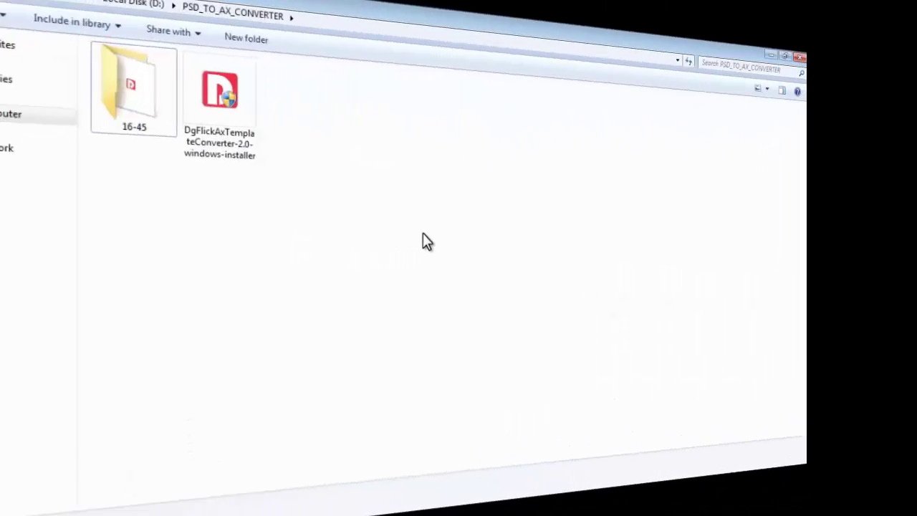
# Launch the DgFlick Ax Template Converter installer, allow it through UAC, and pass the Welcome page.
pyautogui.click(243, 122)
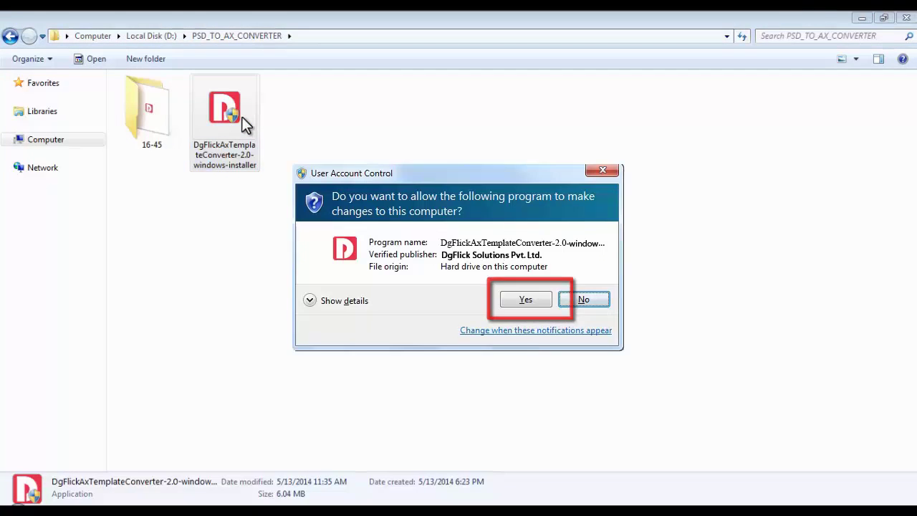
pyautogui.hotkey('alt', 'y')
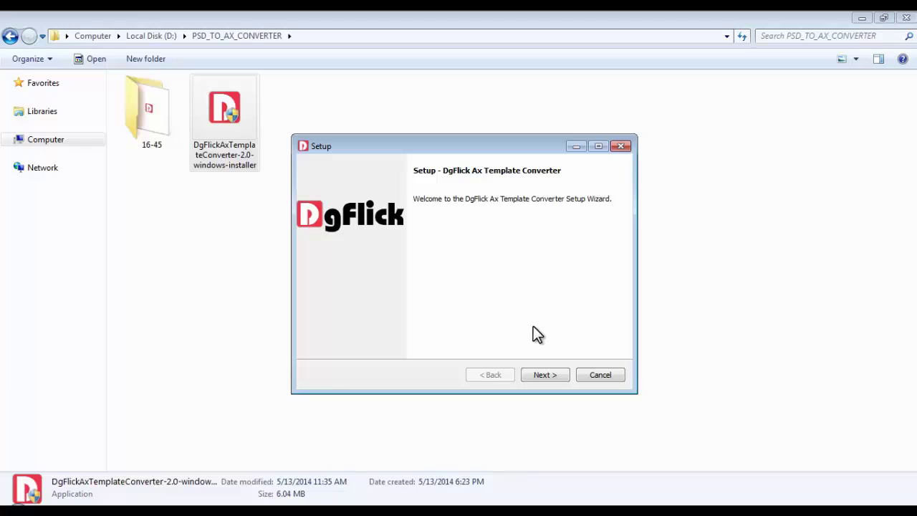
pyautogui.click(547, 375)
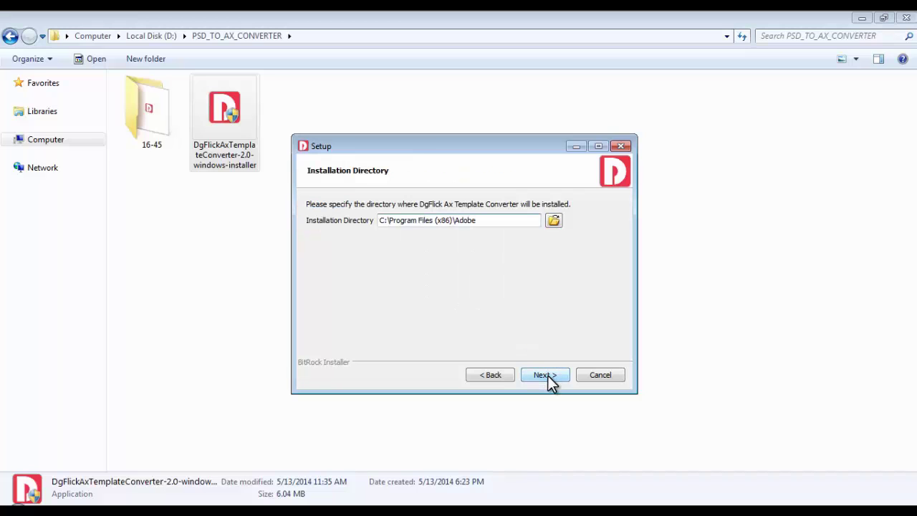
# Install the converter into Program Files (x86)\Adobe\Adobe Photoshop CC.
pyautogui.click(551, 222)
pyautogui.moveTo(550, 222); pyautogui.dragTo(549, 259)
pyautogui.click(421, 229)
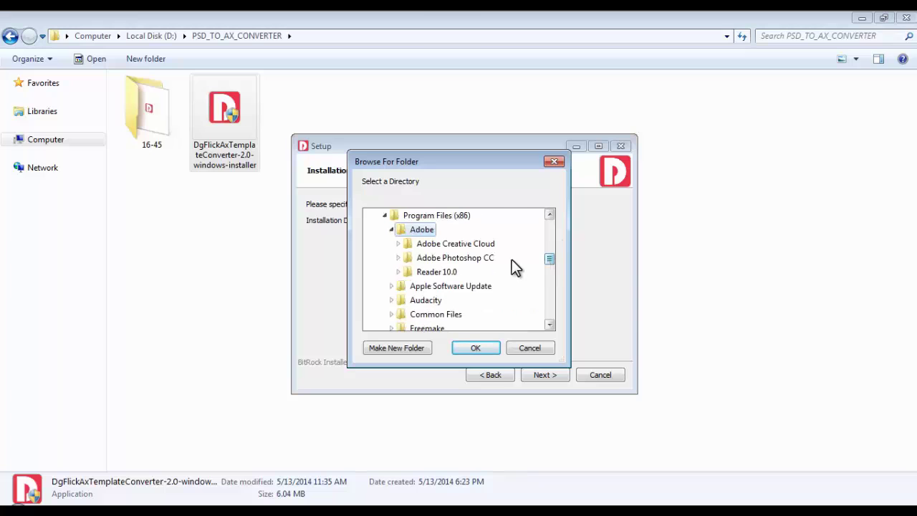
pyautogui.click(467, 265)
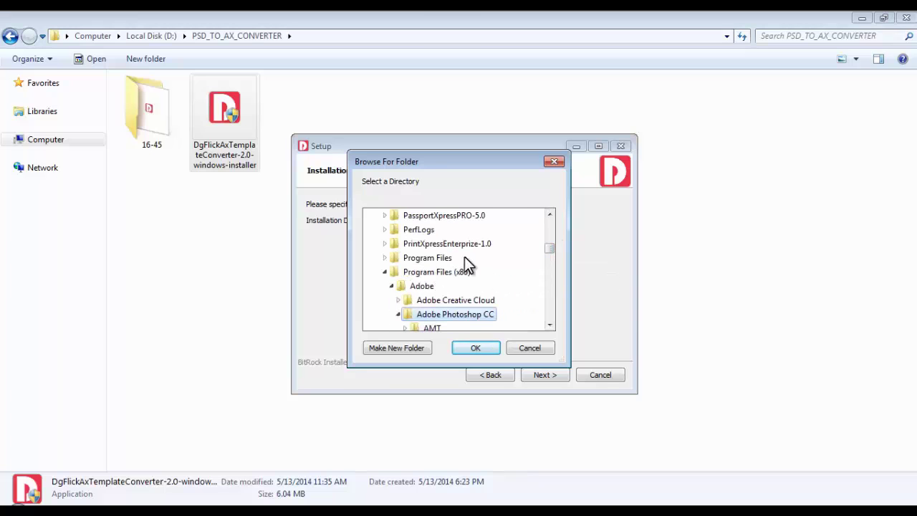
pyautogui.click(477, 349)
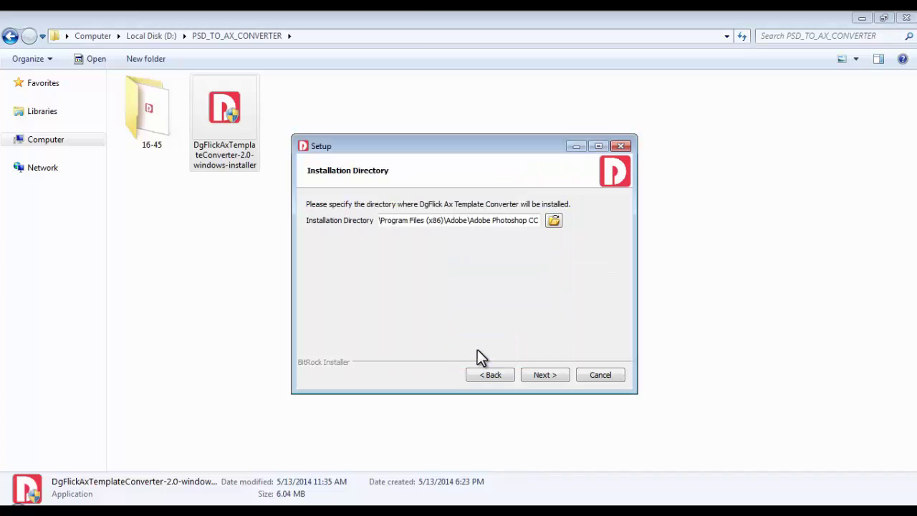
pyautogui.click(552, 375)
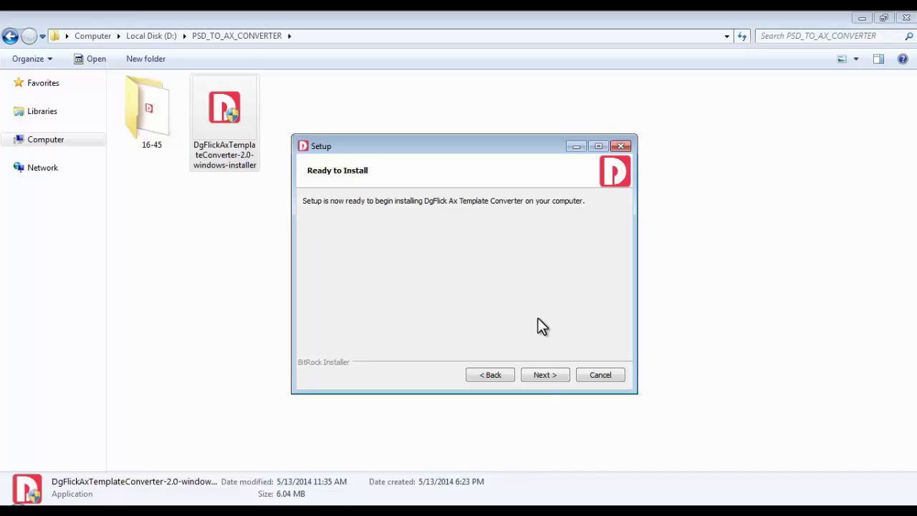
pyautogui.click(546, 375)
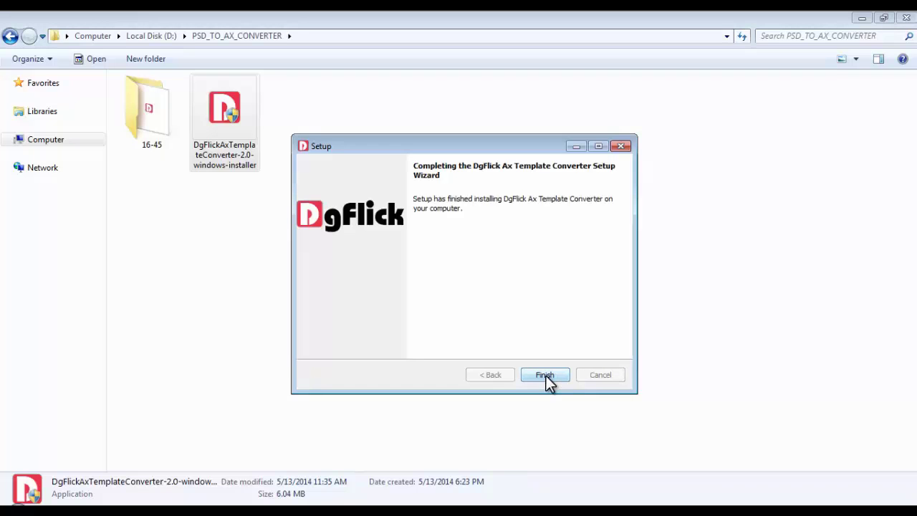
# Close the finished setup, open Autumn Template.psd in Photoshop and show the Scripts list.
pyautogui.click(546, 375)
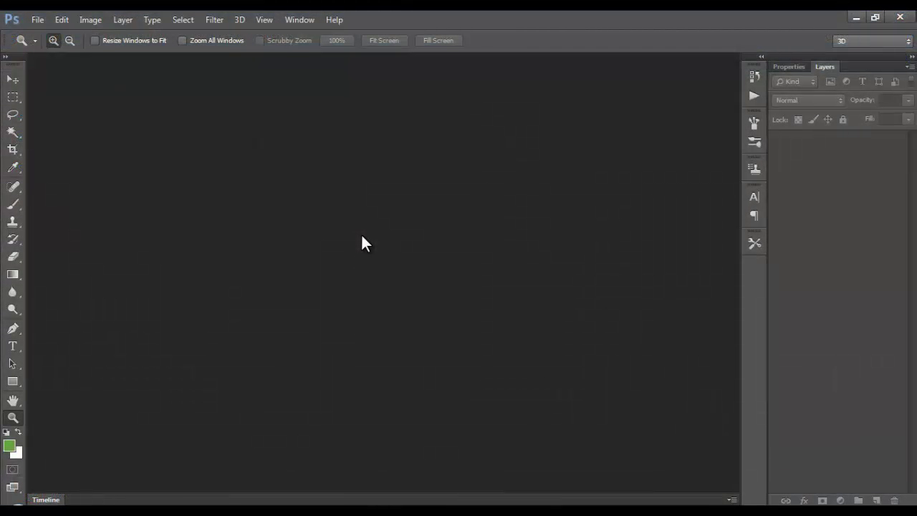
pyautogui.click(36, 20)
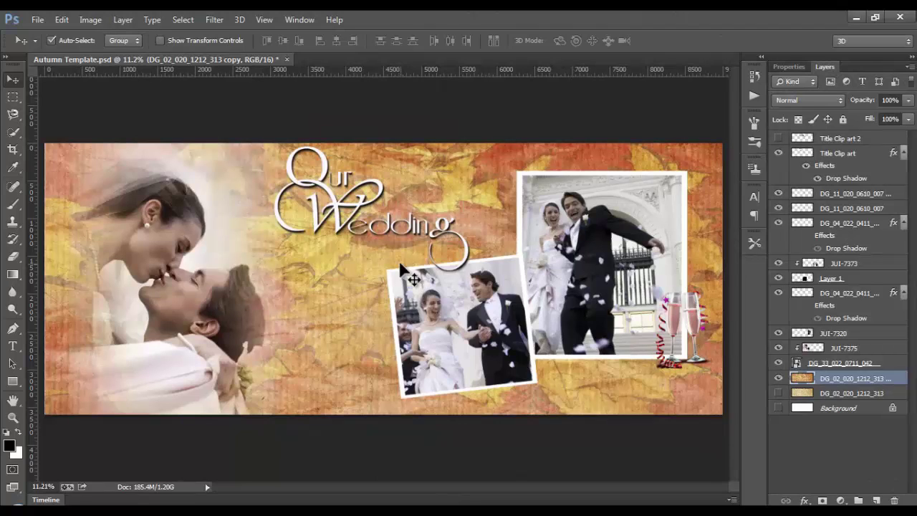
pyautogui.click(37, 22)
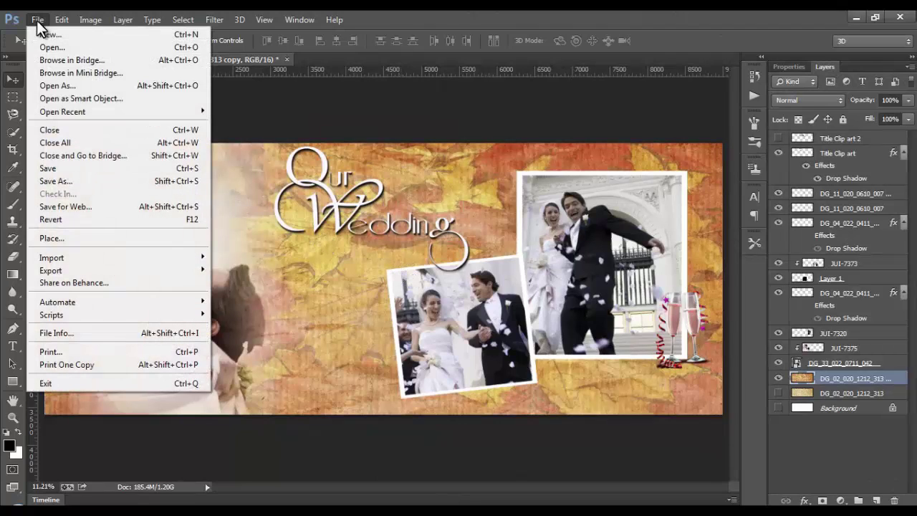
pyautogui.moveTo(52, 314)
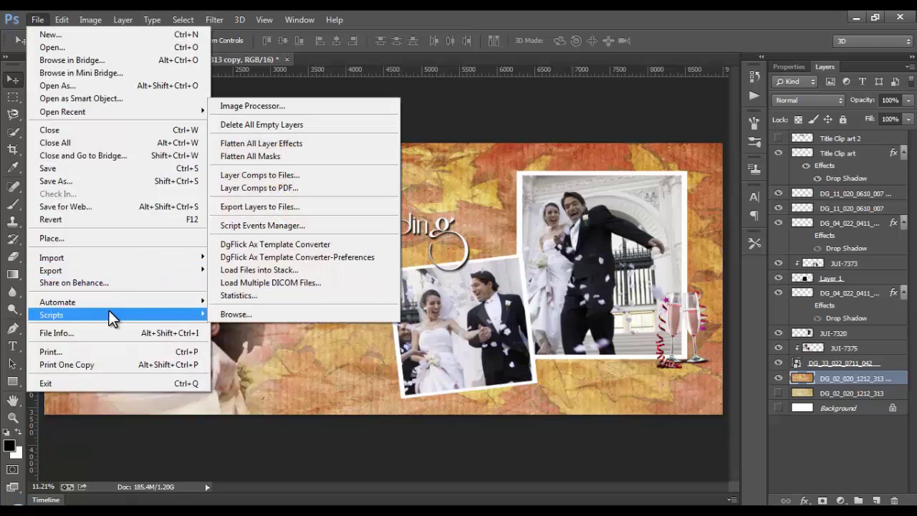
# In the converter preferences, set the output path to Local Disk (E:)\Wedding Seasons.
pyautogui.click(313, 257)
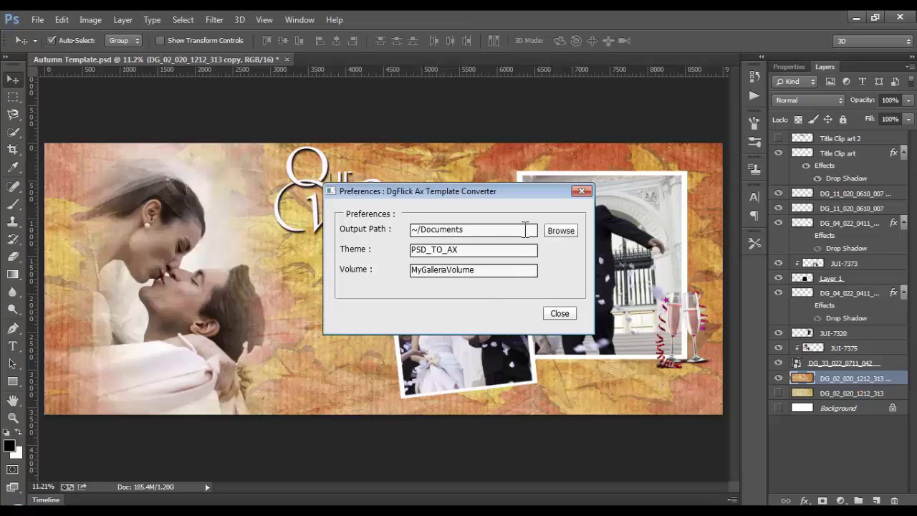
pyautogui.click(438, 233)
pyautogui.click(560, 236)
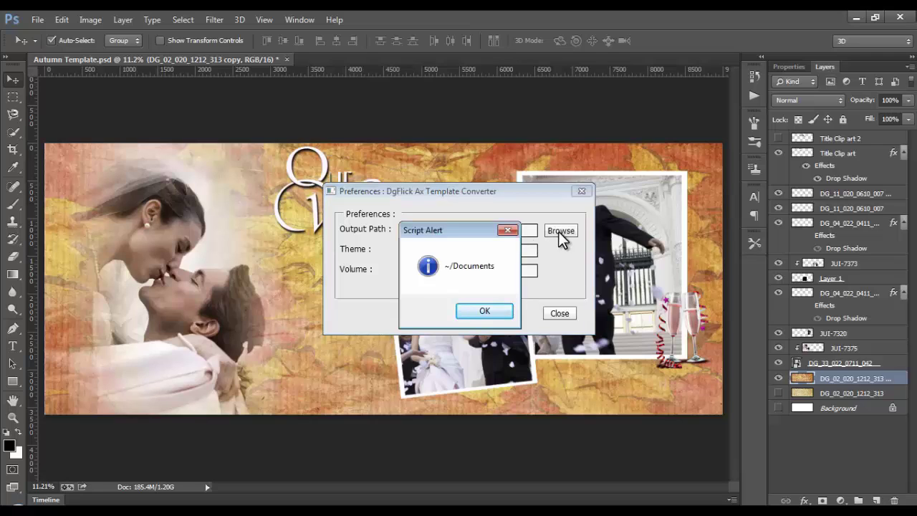
pyautogui.click(484, 312)
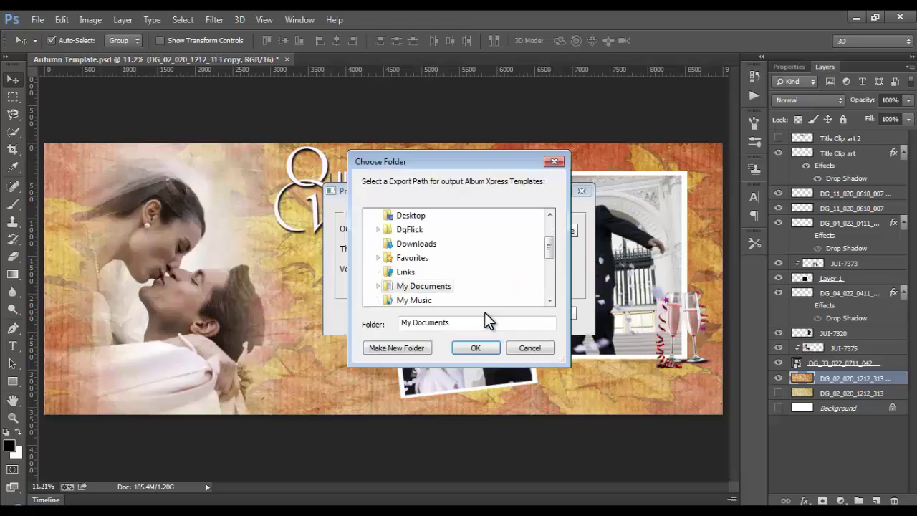
pyautogui.scroll(-1, 545, 260)
pyautogui.moveTo(547, 262); pyautogui.dragTo(551, 293)
pyautogui.click(421, 257)
pyautogui.scroll(-1, 552, 268)
pyautogui.doubleClick(434, 263)
pyautogui.scroll(-10, 551, 282)
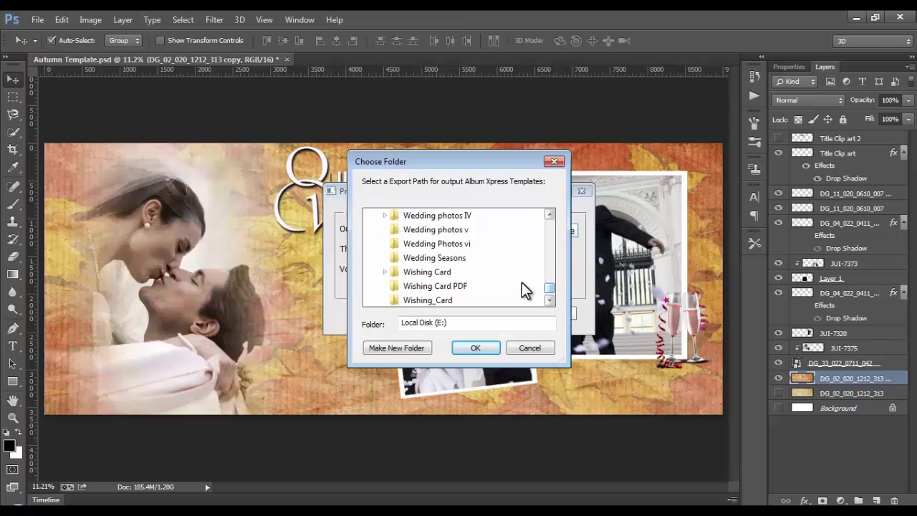
pyautogui.click(447, 265)
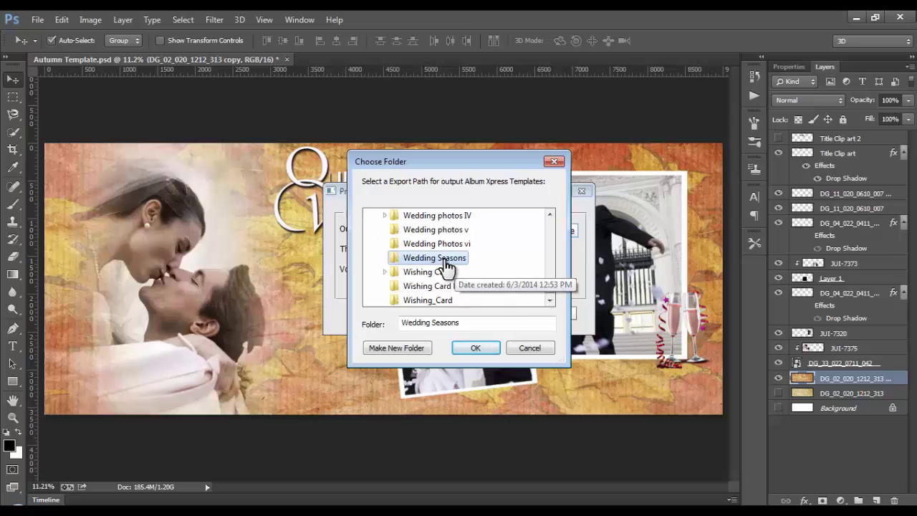
pyautogui.click(475, 348)
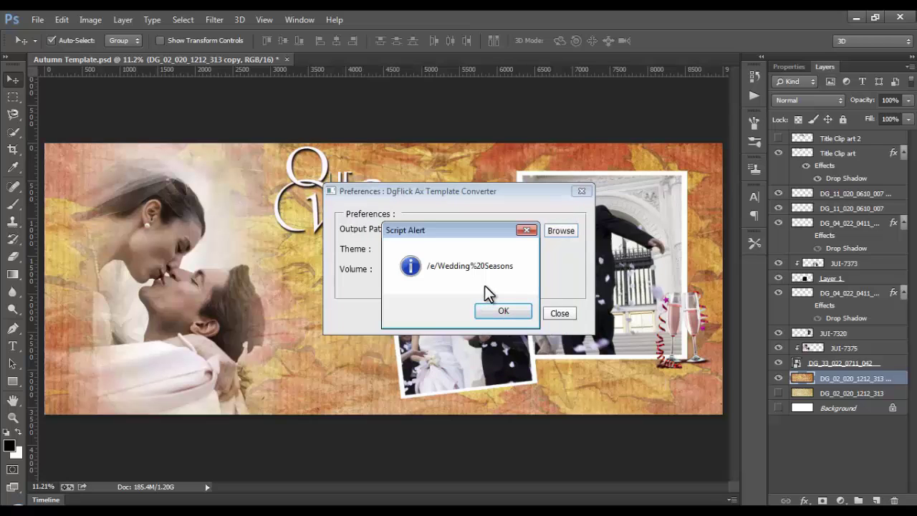
# Set the converter Theme to 'Autumn' and Volume to '001', then close the preferences.
pyautogui.click(505, 313)
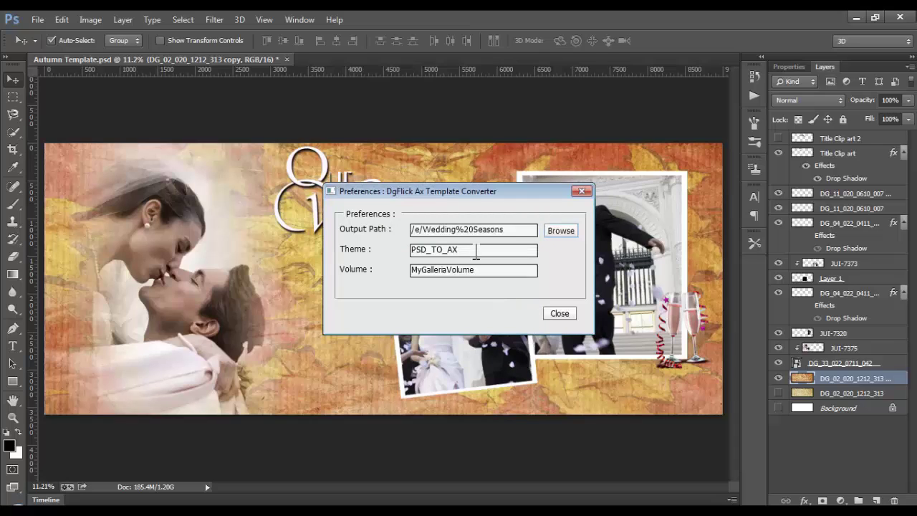
pyautogui.moveTo(477, 255); pyautogui.dragTo(395, 252)
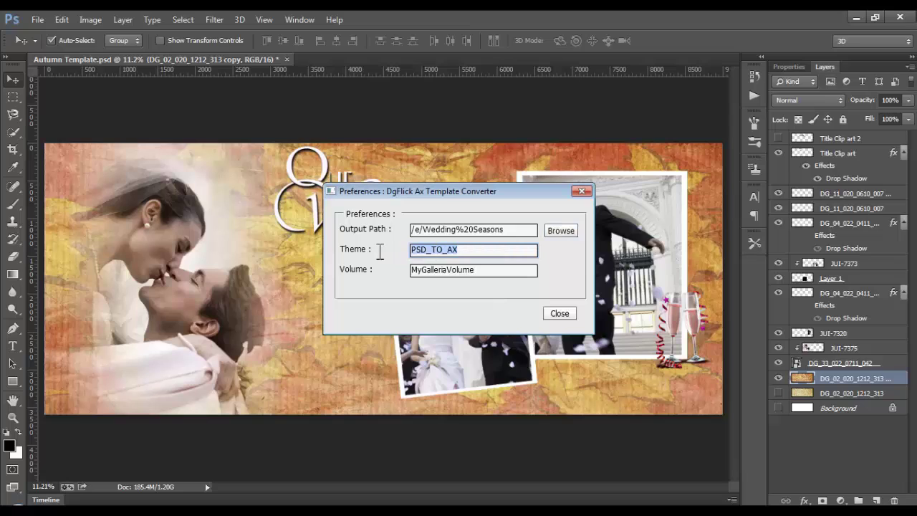
pyautogui.write('Aut')
pyautogui.write('umn')
pyautogui.moveTo(479, 271); pyautogui.dragTo(406, 272)
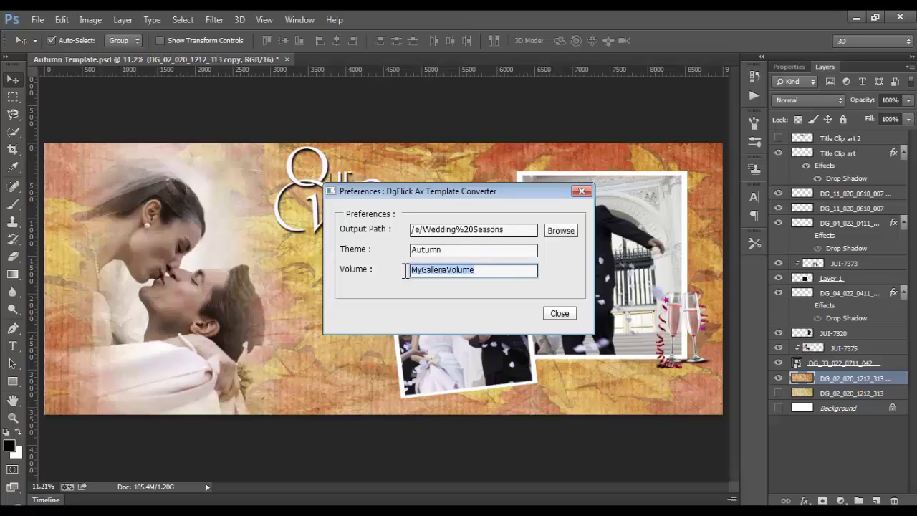
pyautogui.write('001')
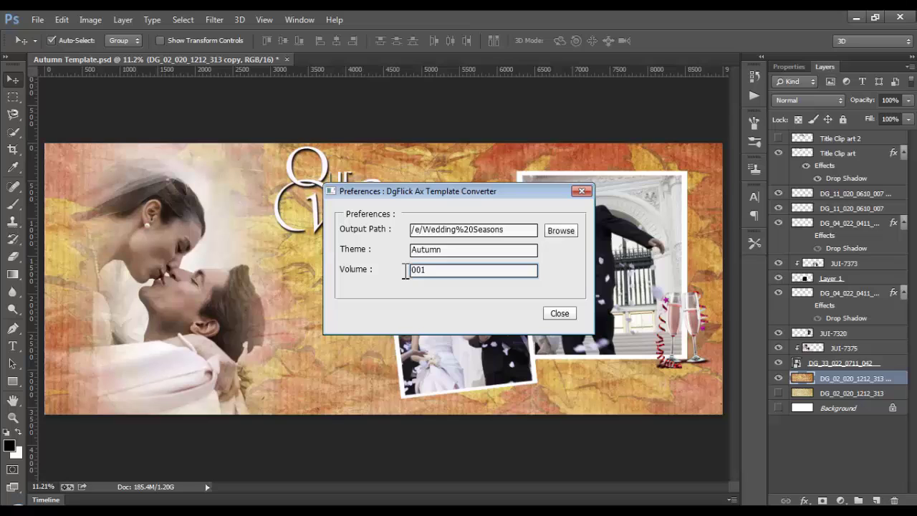
pyautogui.click(560, 312)
pyautogui.click(560, 312)
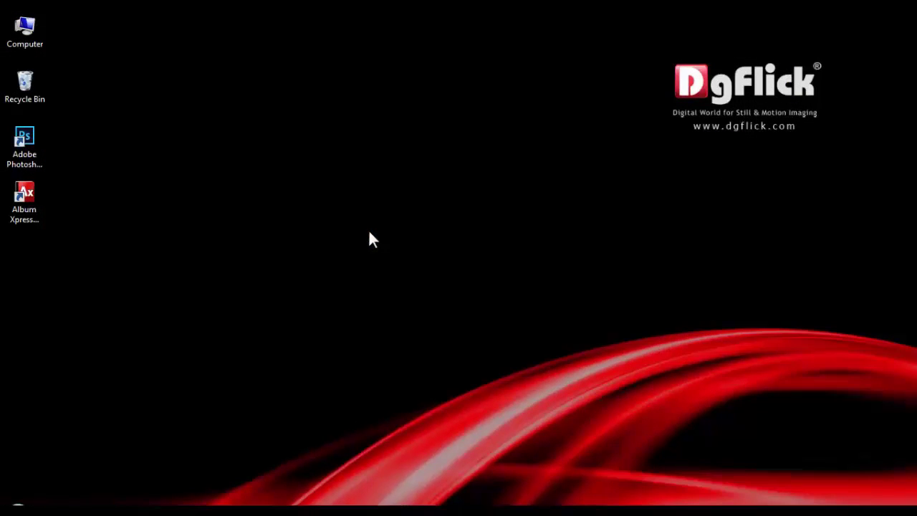
# Relaunch Photoshop and reopen Autumn Template.psd.
pyautogui.doubleClick(25, 147)
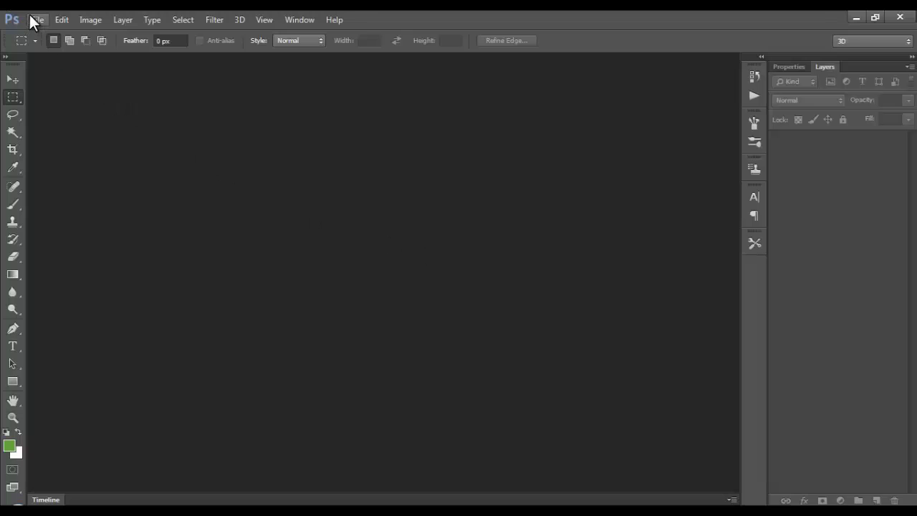
pyautogui.click(34, 19)
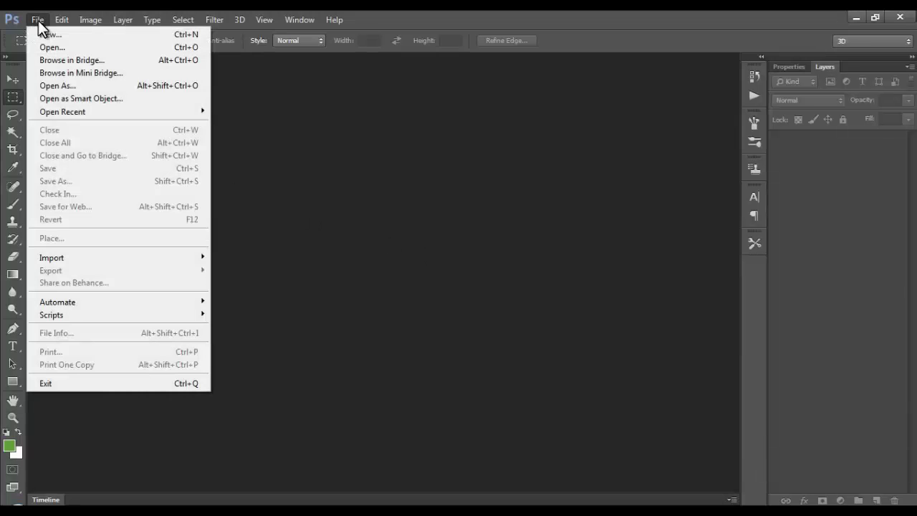
pyautogui.click(57, 45)
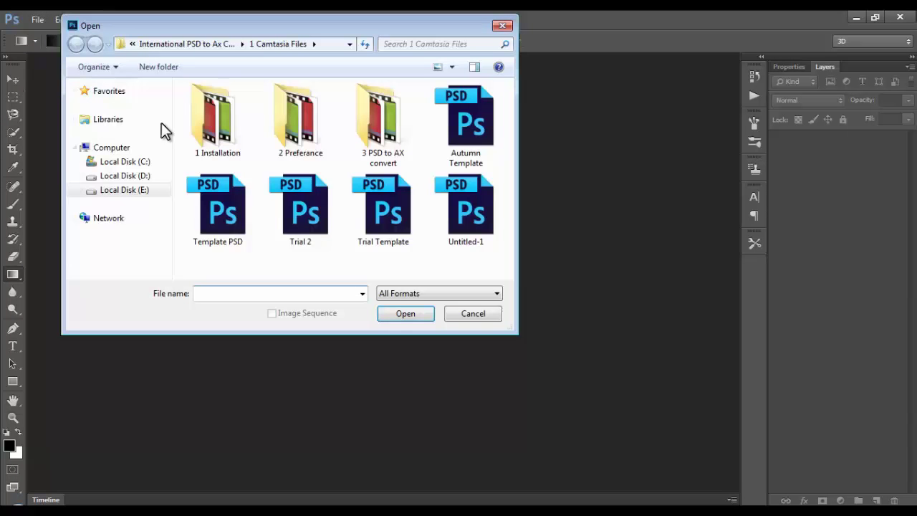
pyautogui.doubleClick(470, 121)
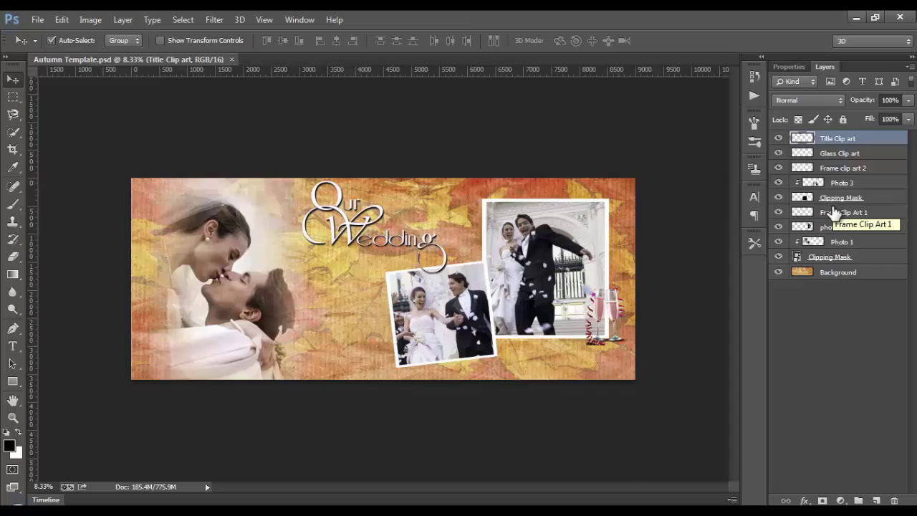
pyautogui.click(37, 19)
pyautogui.moveTo(52, 314)
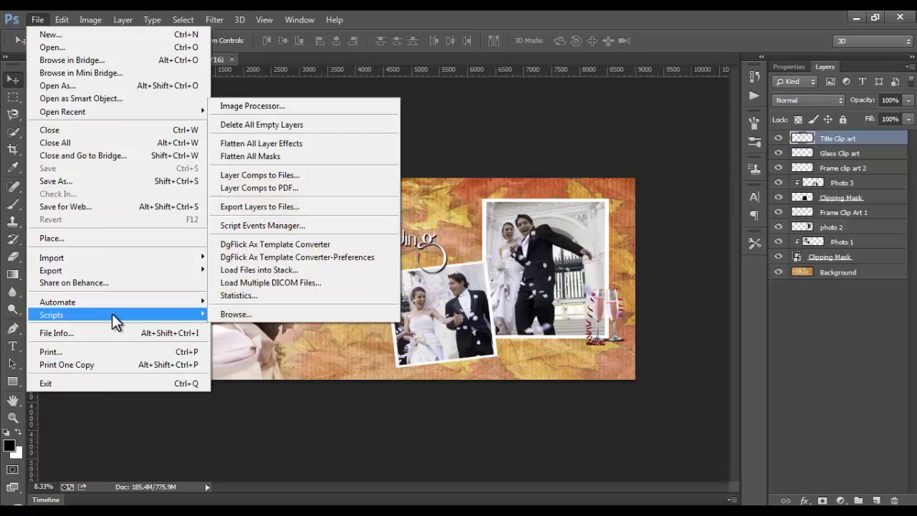
# Run the DgFlick Ax Template Converter and give the Background layer type 4.
pyautogui.click(309, 245)
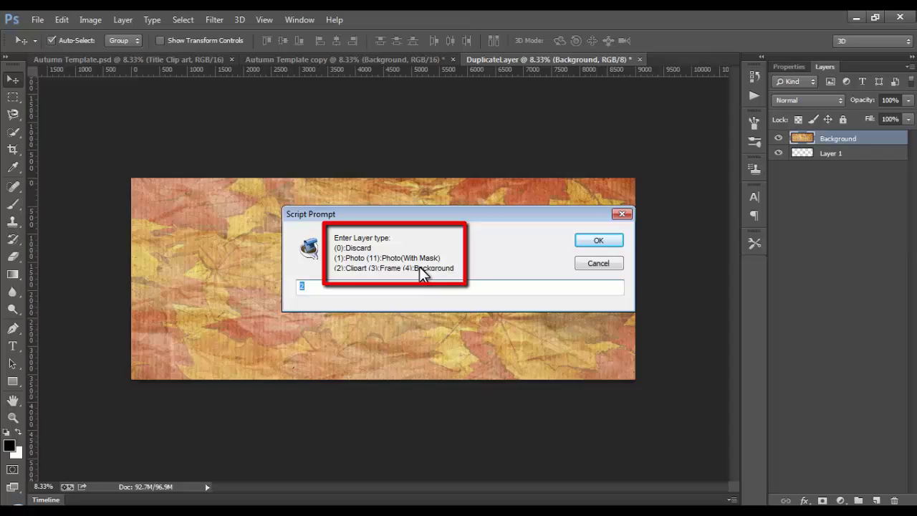
pyautogui.moveTo(426, 216); pyautogui.dragTo(459, 342)
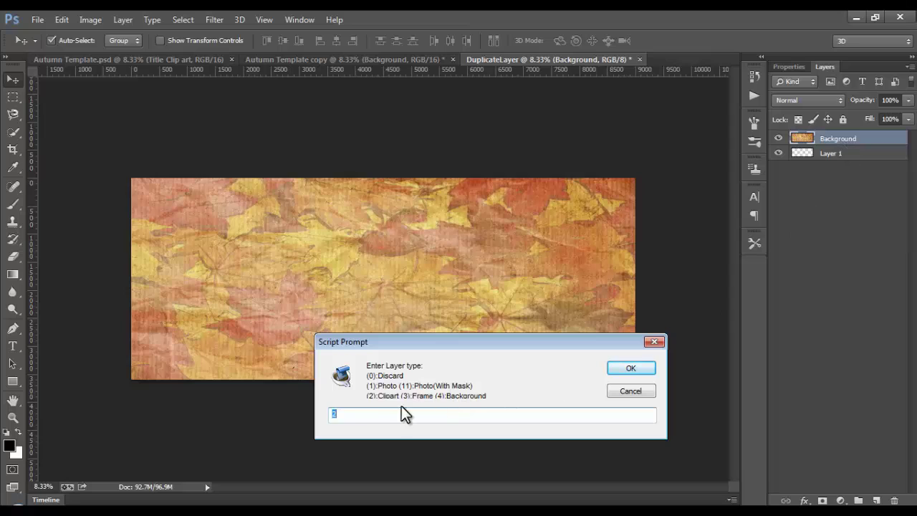
pyautogui.write('4')
pyautogui.click(633, 367)
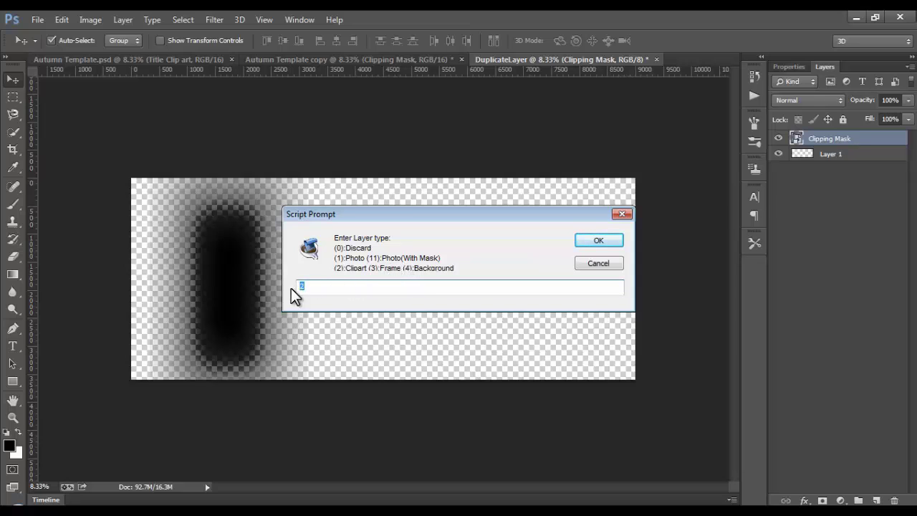
# Enter layer-type codes for the clipping mask, Photo 1, photo 2 (3) and Frame Clip Art 1 (2).
pyautogui.write('11')
pyautogui.click(603, 247)
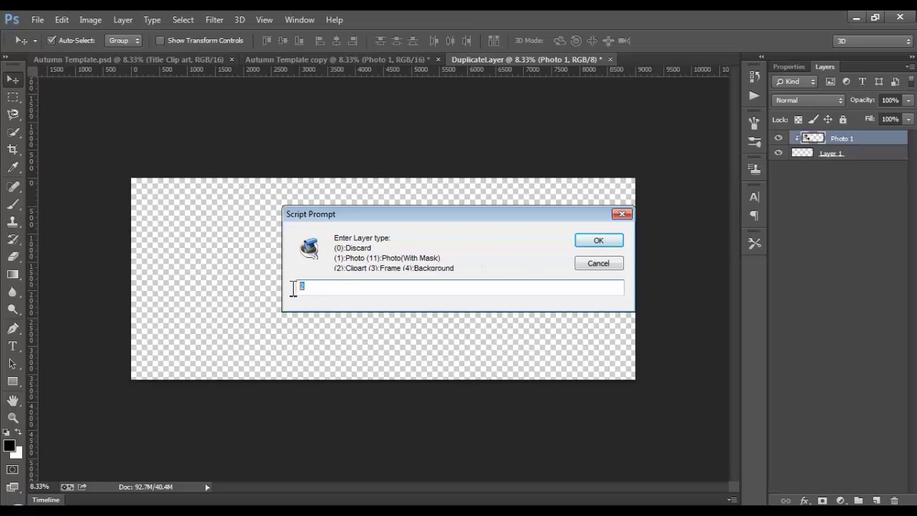
pyautogui.write('0')
pyautogui.click(597, 240)
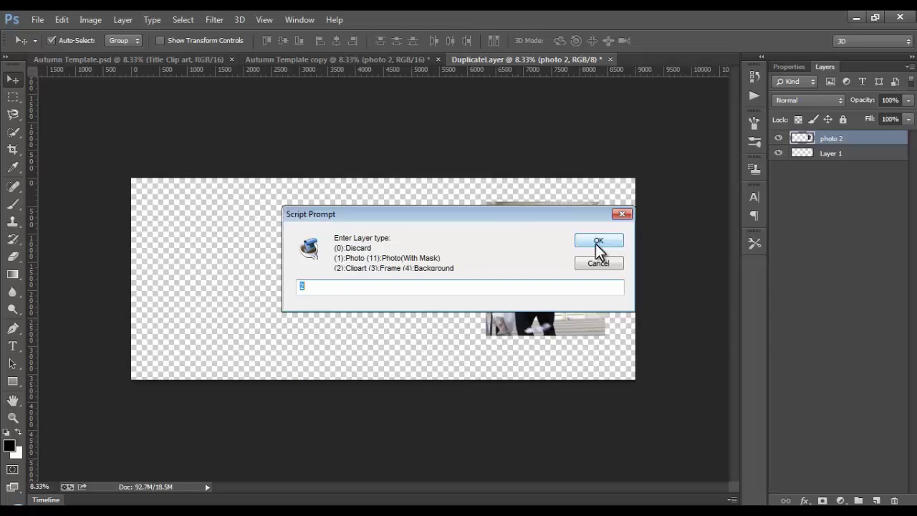
pyautogui.moveTo(526, 220); pyautogui.dragTo(360, 224)
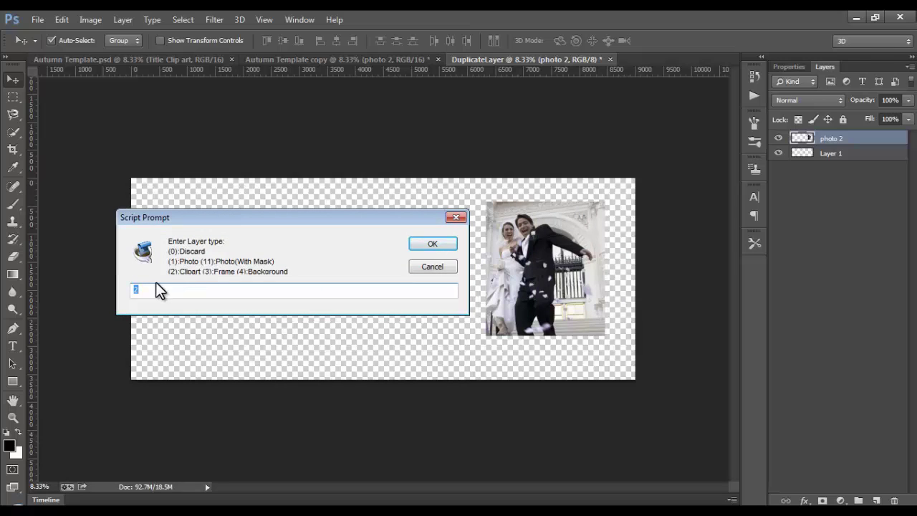
pyautogui.write('3')
pyautogui.click(433, 244)
pyautogui.moveTo(543, 216); pyautogui.dragTo(371, 243)
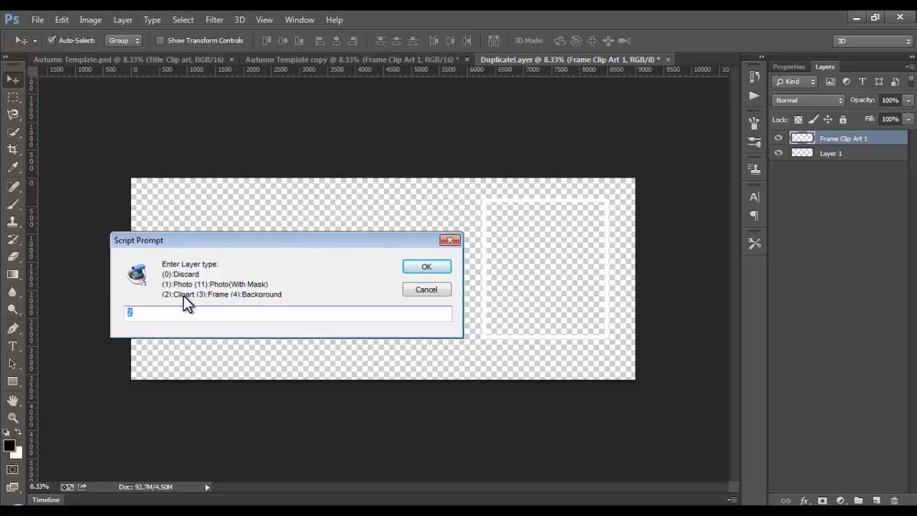
pyautogui.write('2')
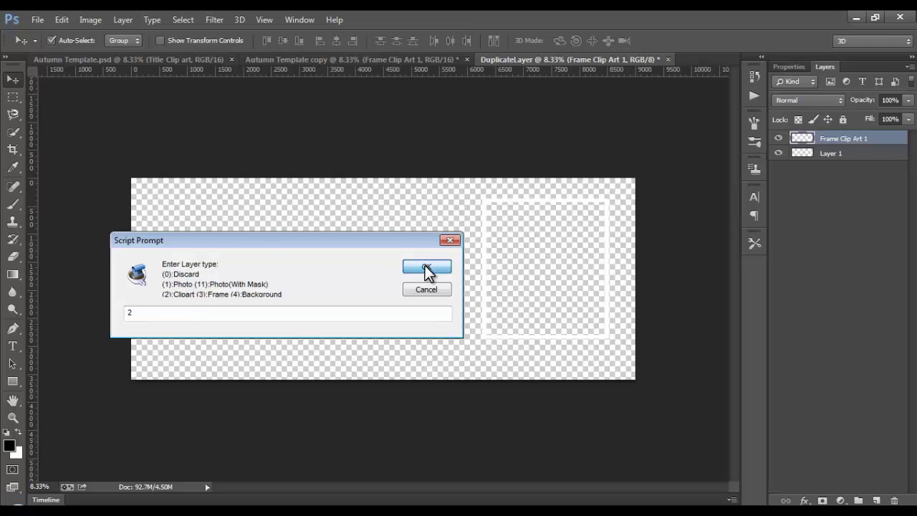
pyautogui.click(426, 266)
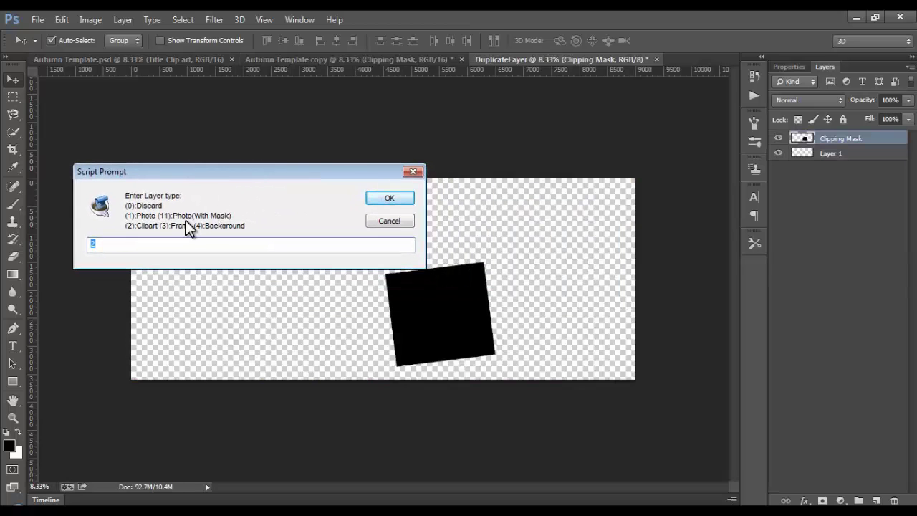
# Give the clipping mask 11, accept Photo 3, Frame, Glass and Title clip-art types, and finish.
pyautogui.write('11')
pyautogui.click(388, 200)
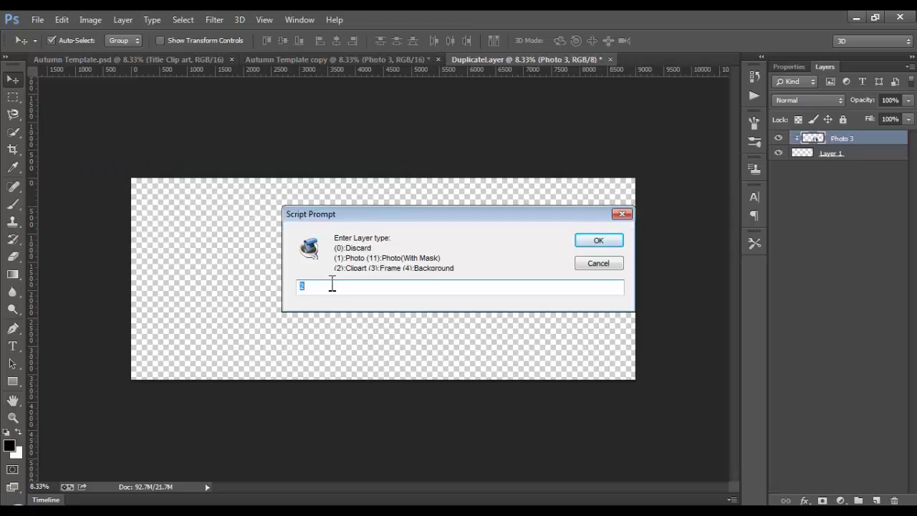
pyautogui.click(603, 242)
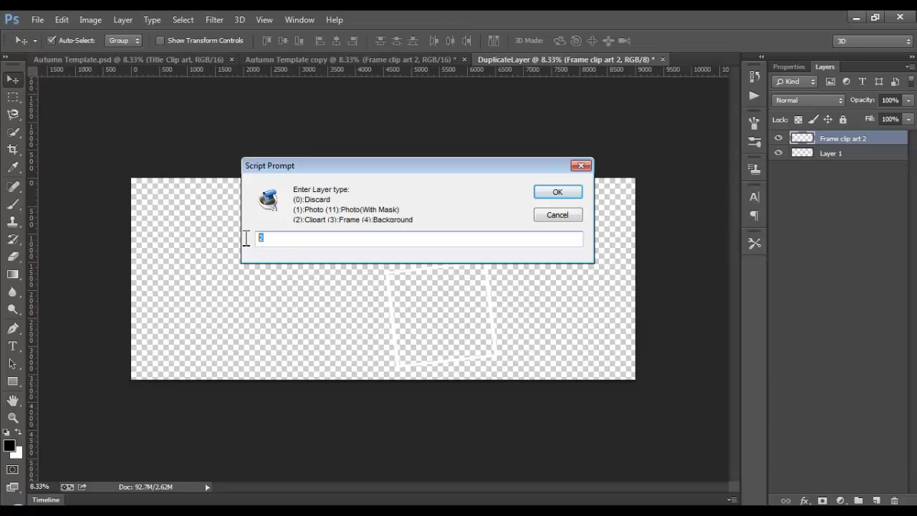
pyautogui.press('Right')
pyautogui.click(558, 192)
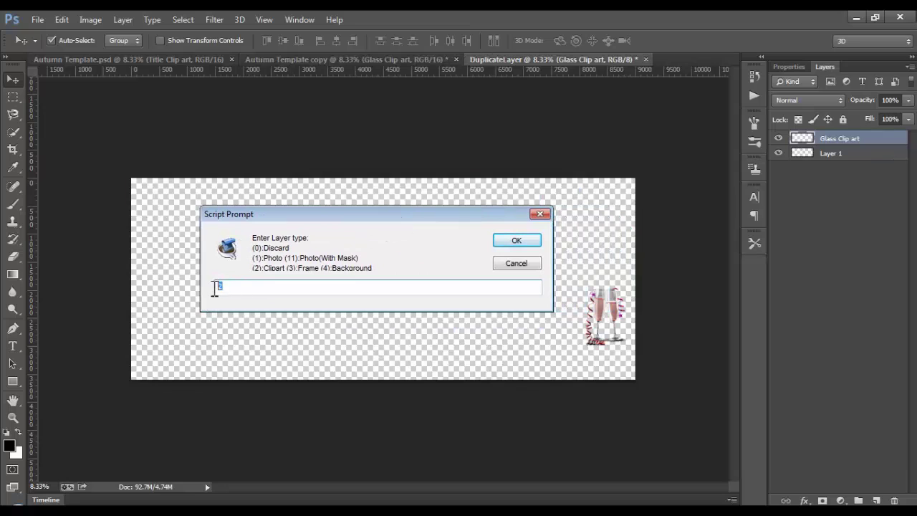
pyautogui.click(516, 242)
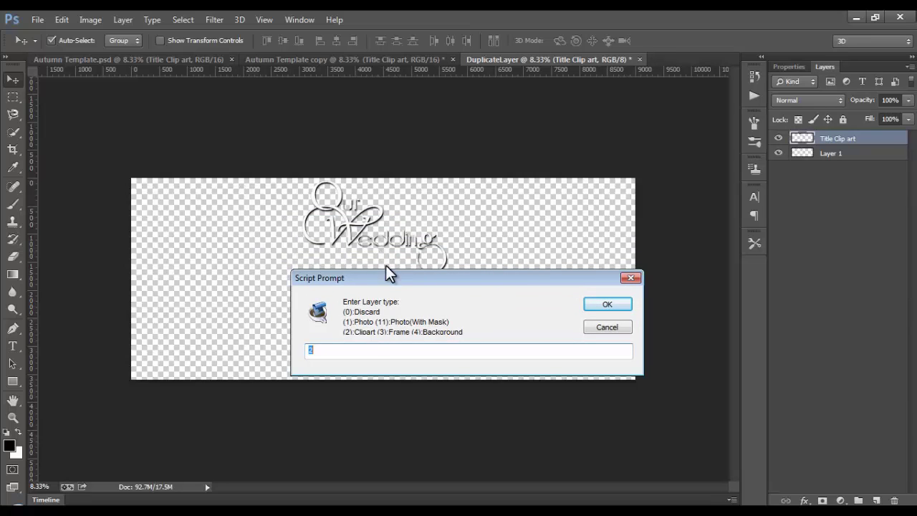
pyautogui.click(608, 305)
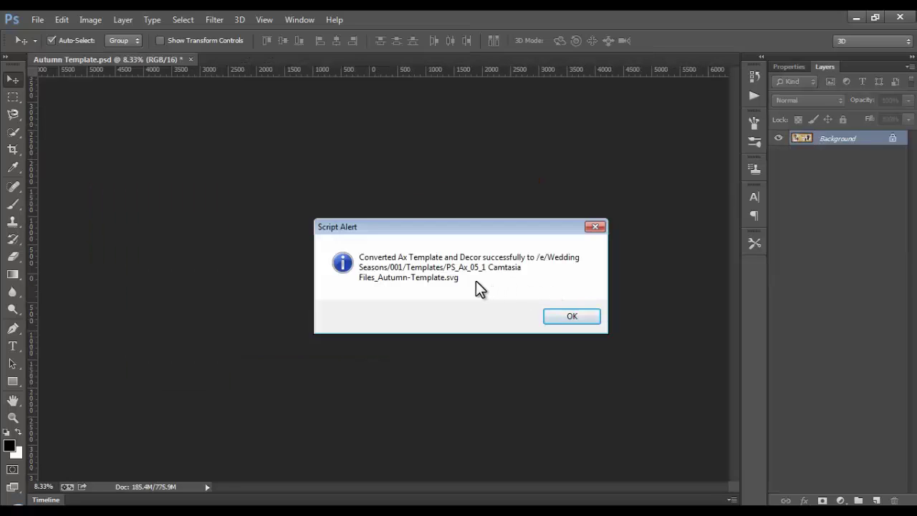
pyautogui.click(572, 316)
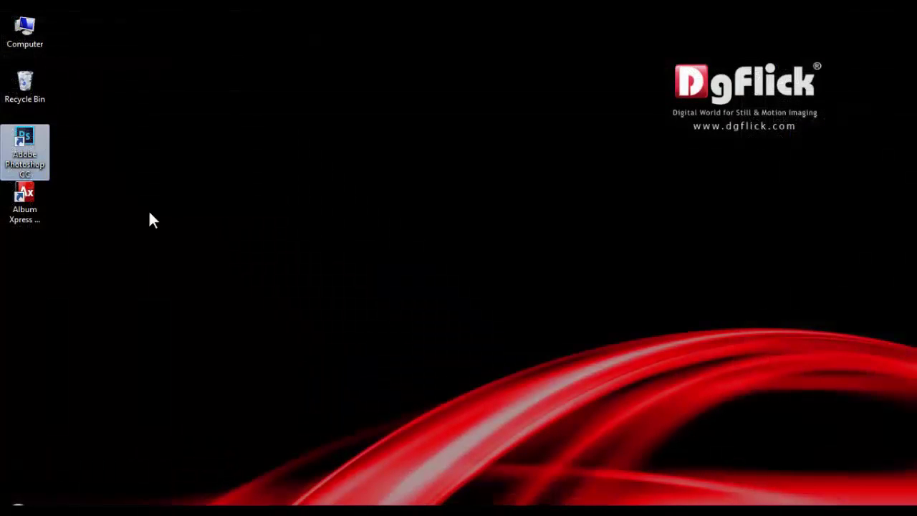
# Browse from the Album Xpress install location to Products > DgAlbum > Themes.
pyautogui.click(36, 198)
pyautogui.rightClick(37, 197)
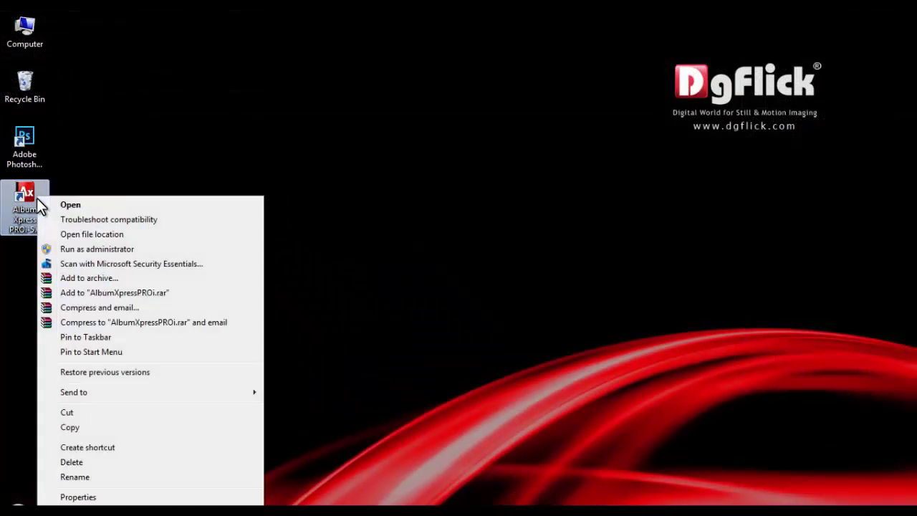
pyautogui.click(100, 238)
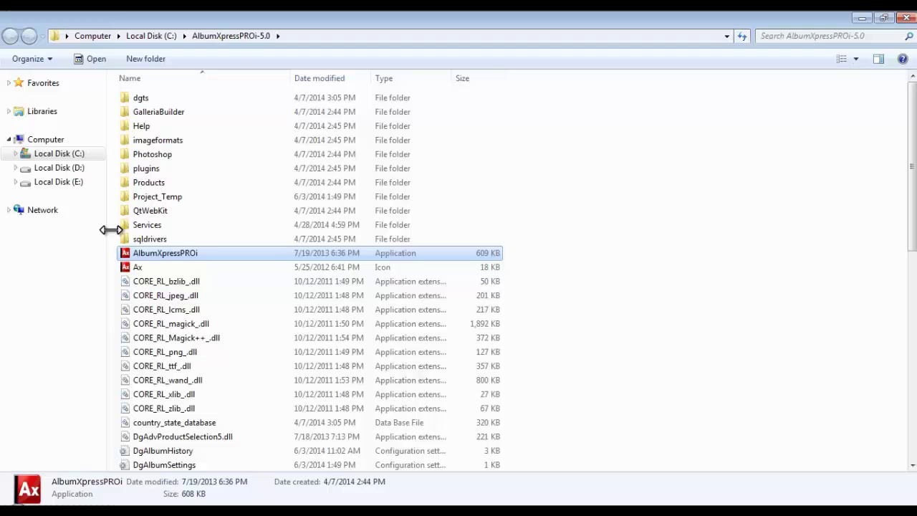
pyautogui.doubleClick(143, 184)
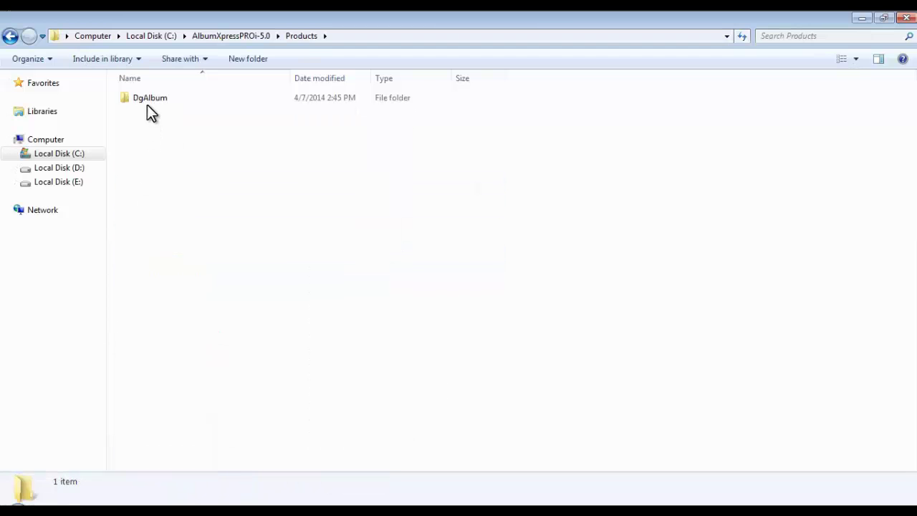
pyautogui.doubleClick(143, 98)
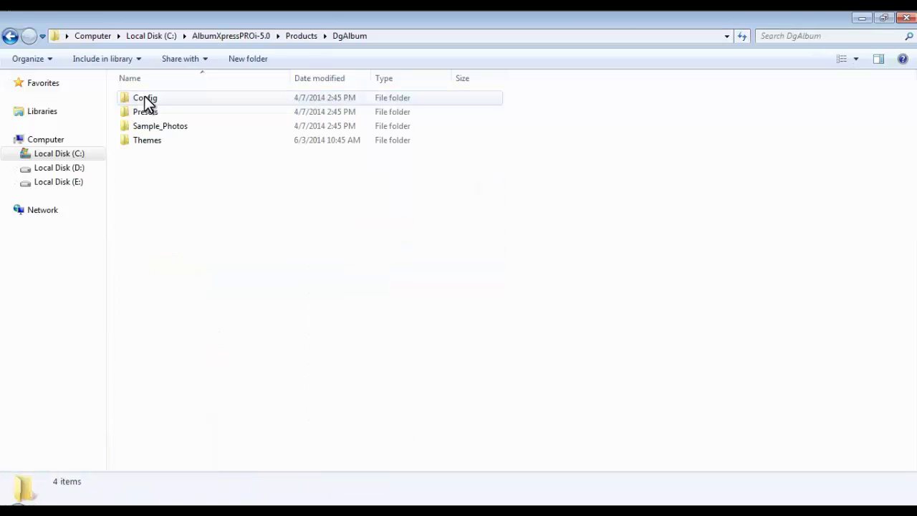
pyautogui.doubleClick(144, 139)
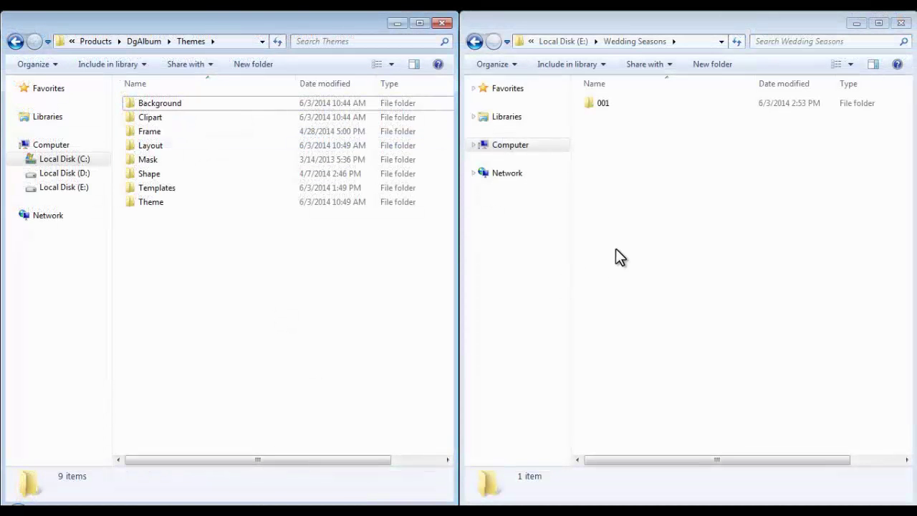
# Copy the five template folders from E:\Wedding Seasons\001.
pyautogui.click(635, 244)
pyautogui.doubleClick(605, 105)
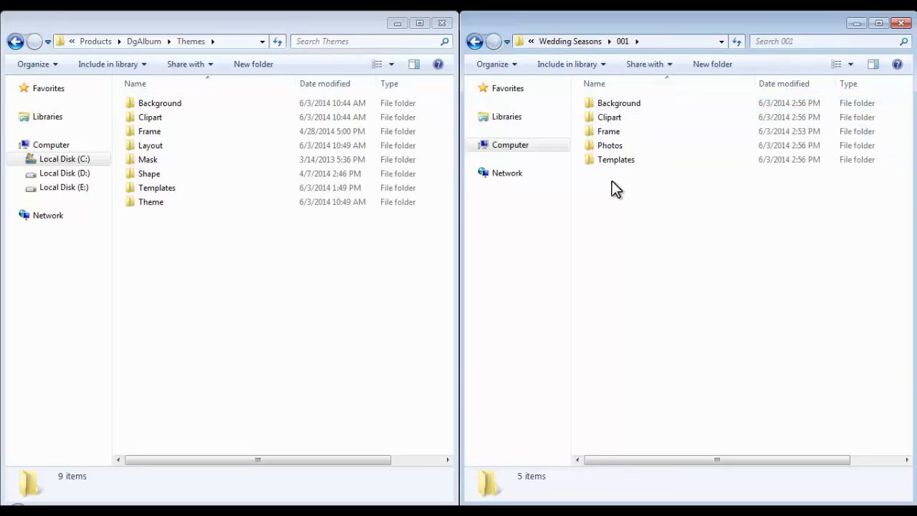
pyautogui.moveTo(624, 162); pyautogui.dragTo(633, 102)
pyautogui.rightClick(633, 103)
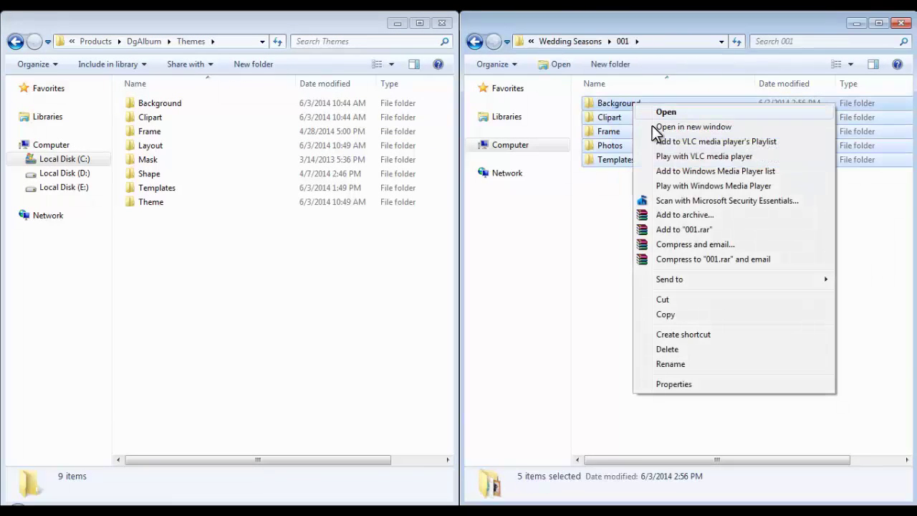
pyautogui.click(673, 315)
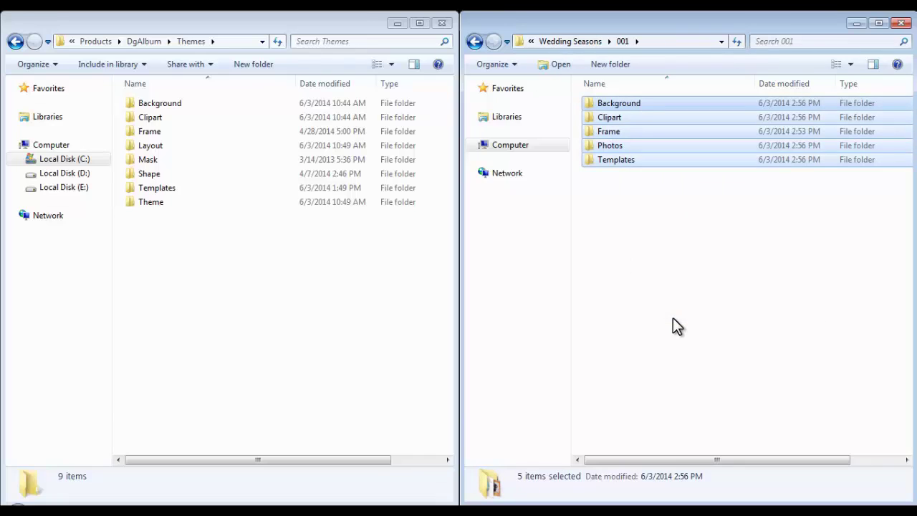
# Paste the folders into Themes, merging all conflicting folders.
pyautogui.rightClick(169, 258)
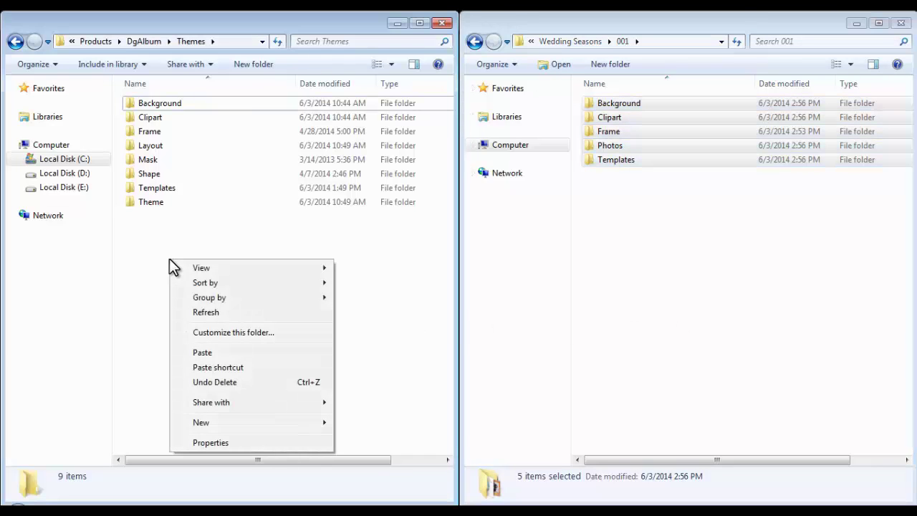
pyautogui.click(202, 352)
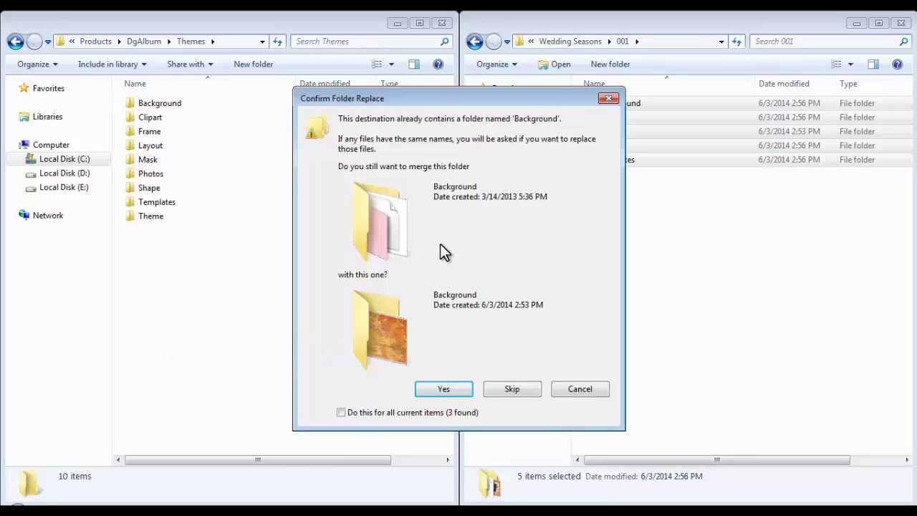
pyautogui.click(341, 413)
pyautogui.click(444, 389)
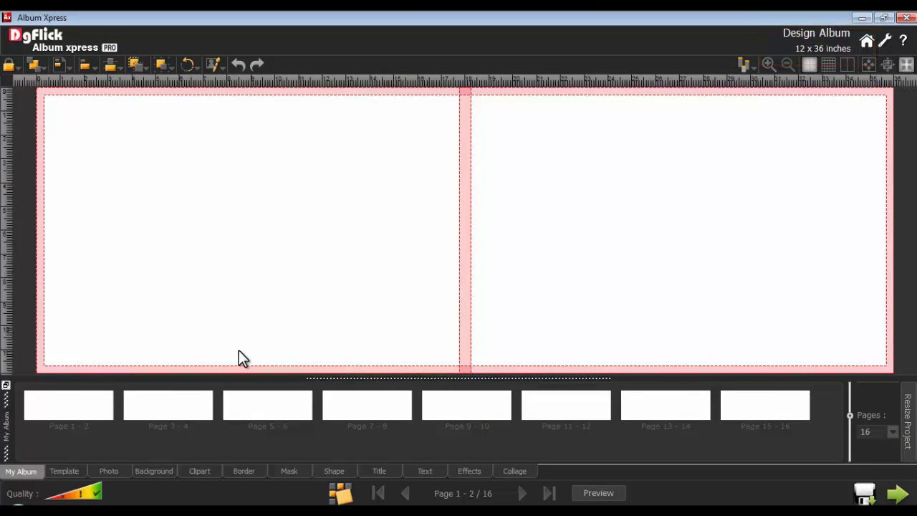
# Filter the album templates by Theme to show Autumn.
pyautogui.click(71, 473)
pyautogui.click(117, 389)
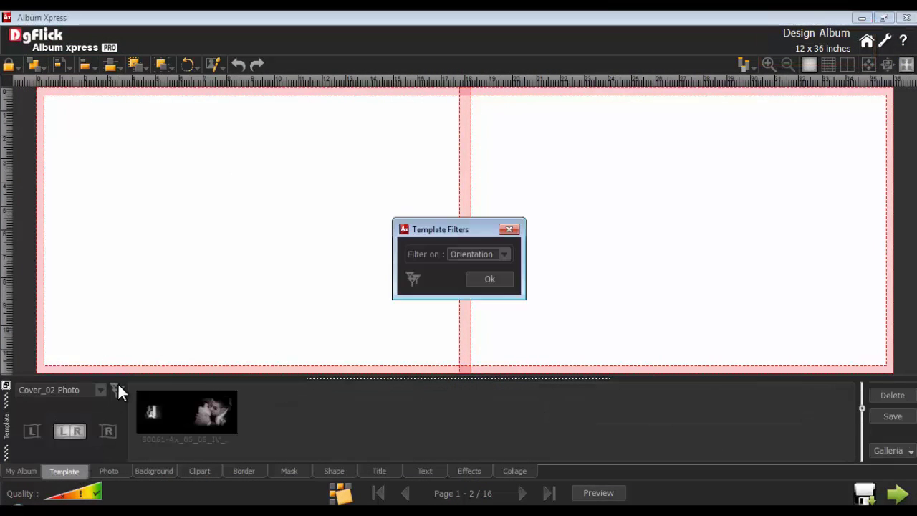
pyautogui.click(504, 255)
pyautogui.click(469, 299)
pyautogui.click(489, 279)
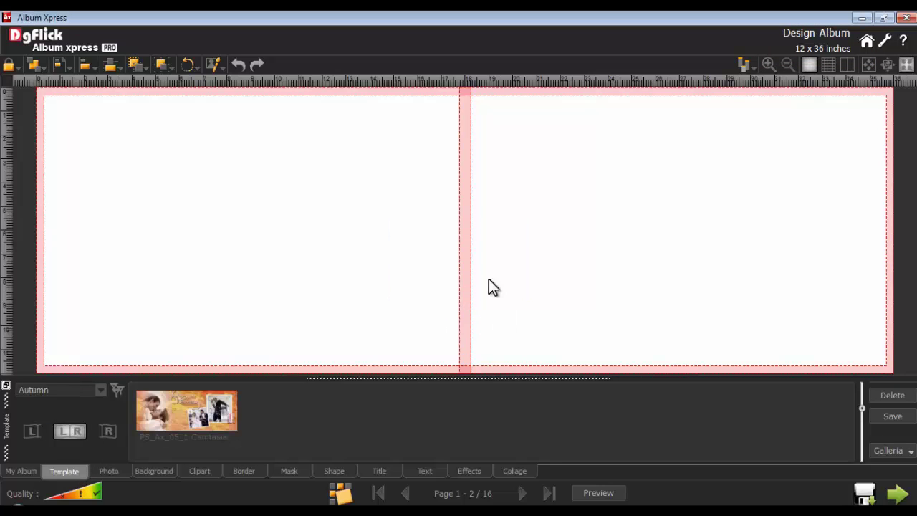
# Apply the Autumn template to pages 1–2 and deselect the tilted car photo.
pyautogui.click(183, 412)
pyautogui.click(114, 470)
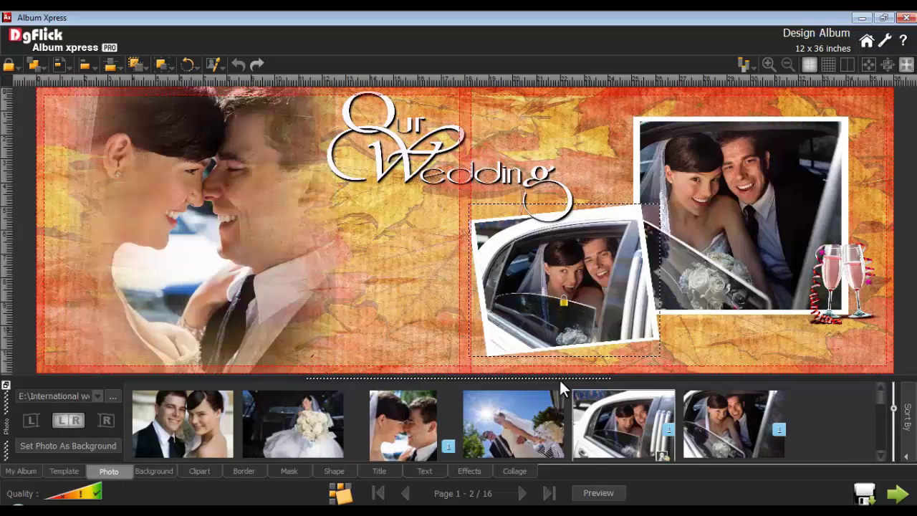
pyautogui.click(436, 272)
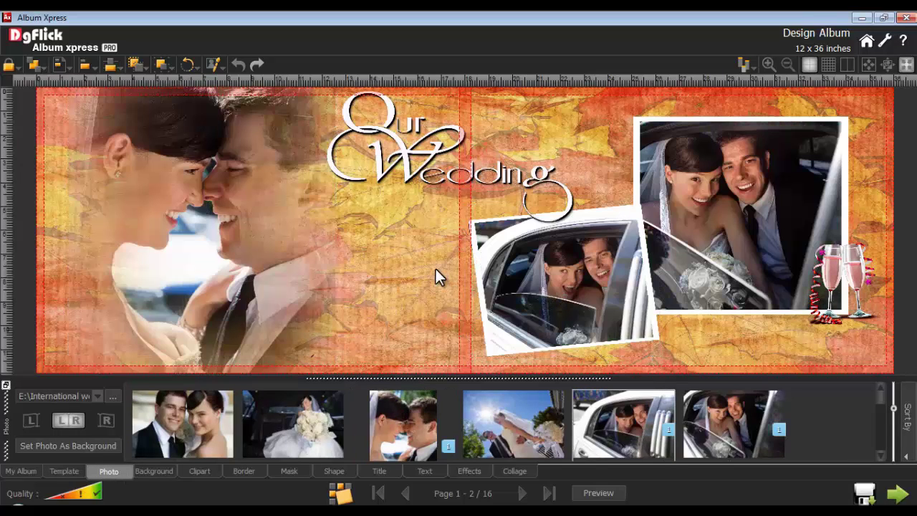